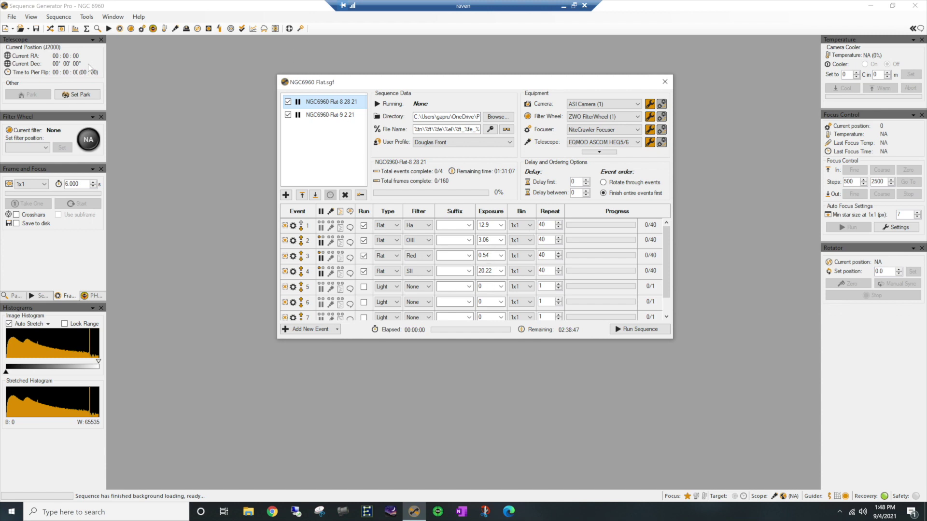
Open the Tools menu over the NGC6960 Flat sequence, closing and reopening it once
click(87, 17)
click(87, 17)
click(87, 18)
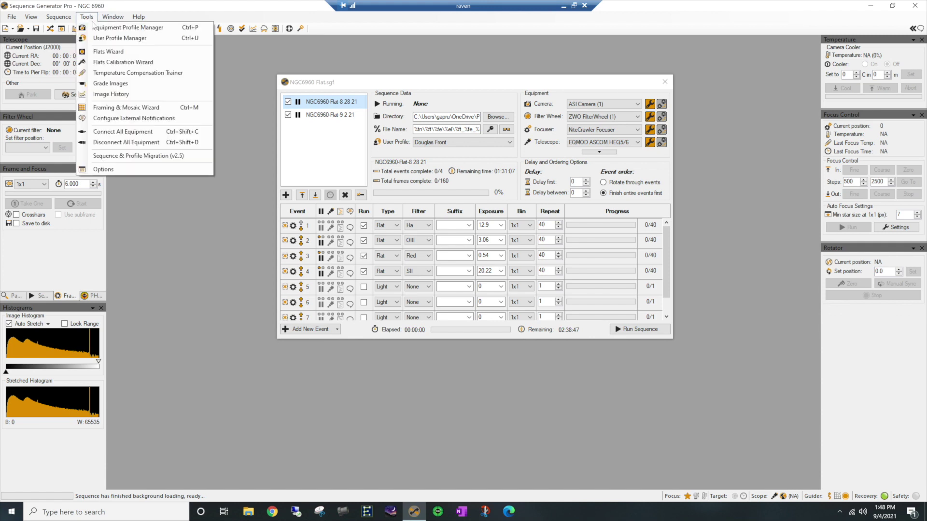
Launch the Flats Calibration Wizard with the ES102_ASI1600MM_NiteC_0.8Reduce profile and accept a new sequence
click(106, 66)
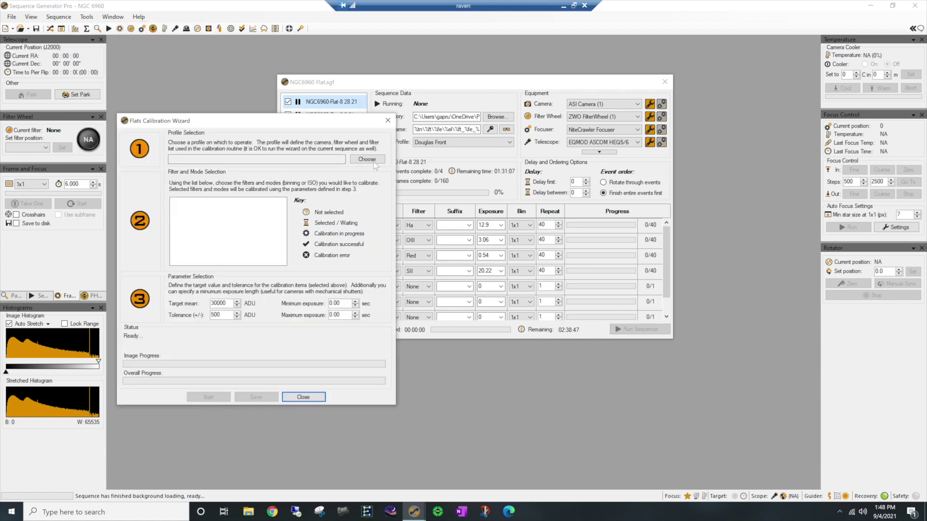
click(367, 161)
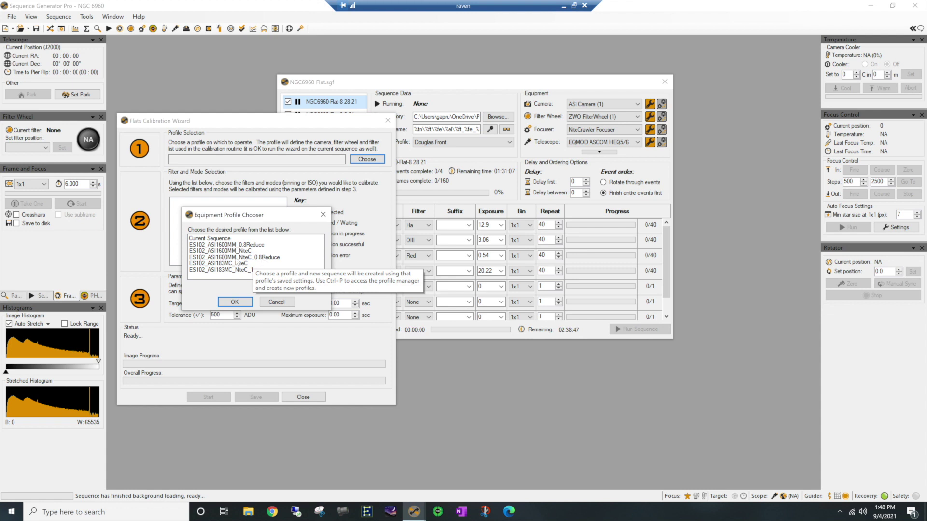
click(271, 257)
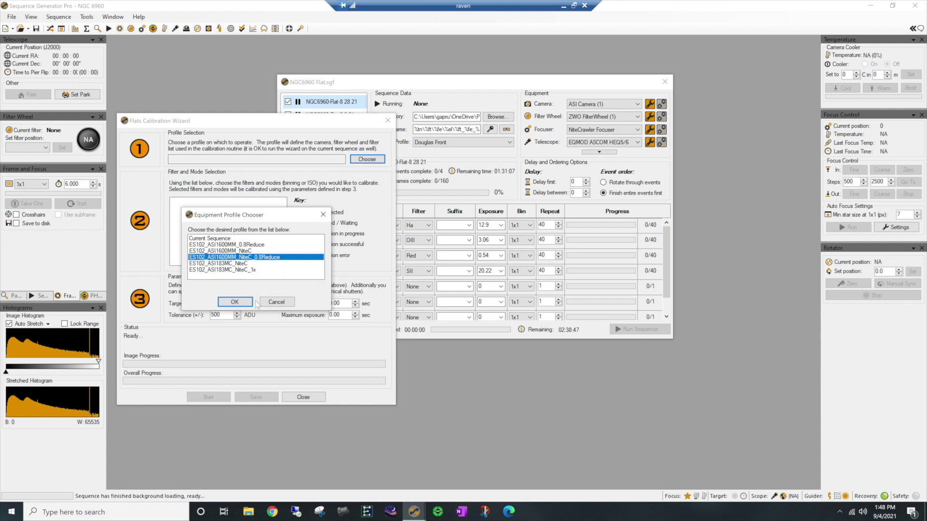
click(235, 302)
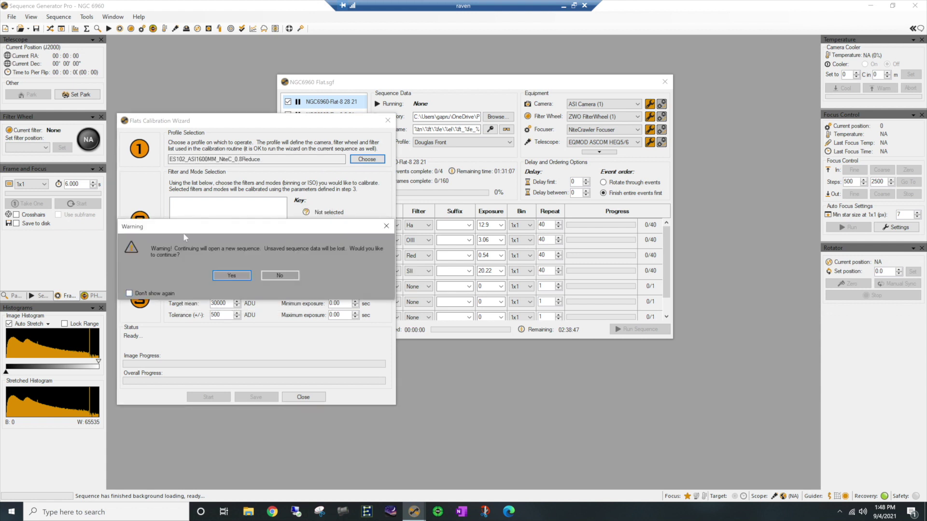
click(232, 275)
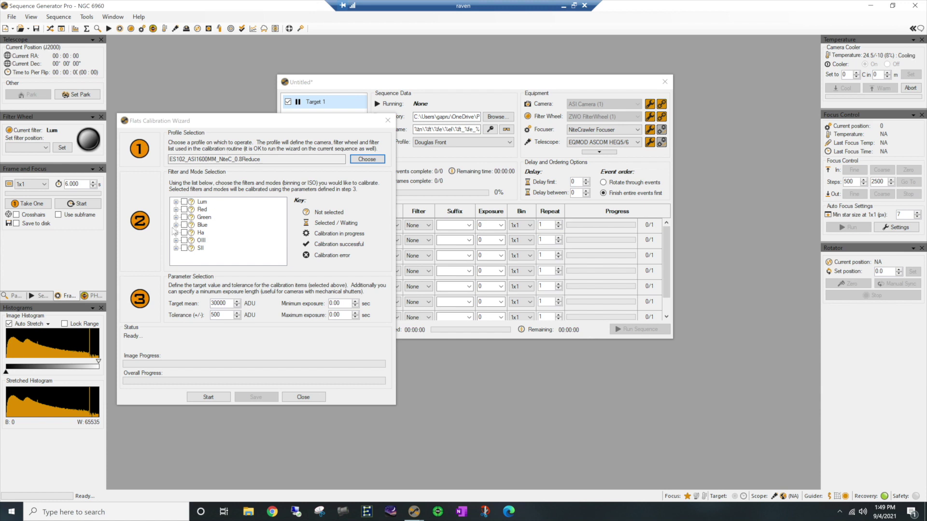
Expand the Lum filter in the wizard to show its binning modes
click(176, 201)
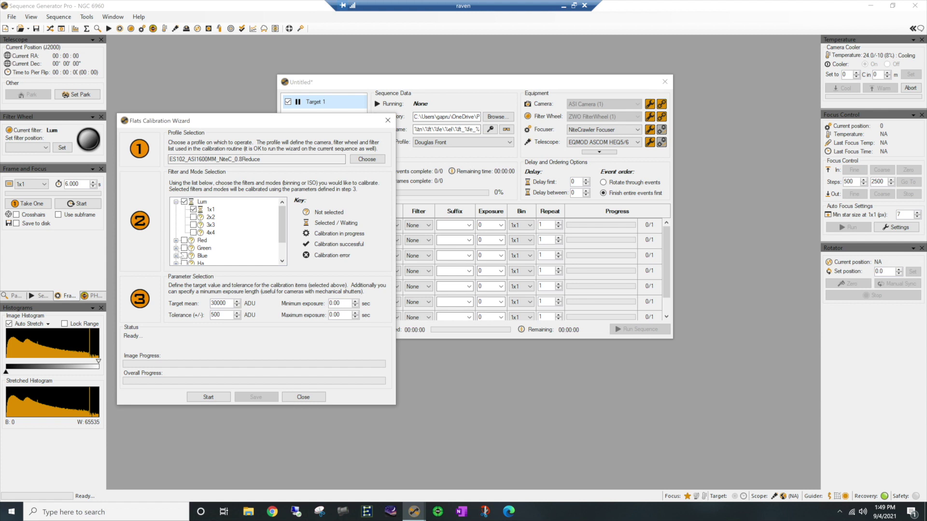
Queue the Red, Green and Blue filters for calibration at 1x1 binning
click(176, 241)
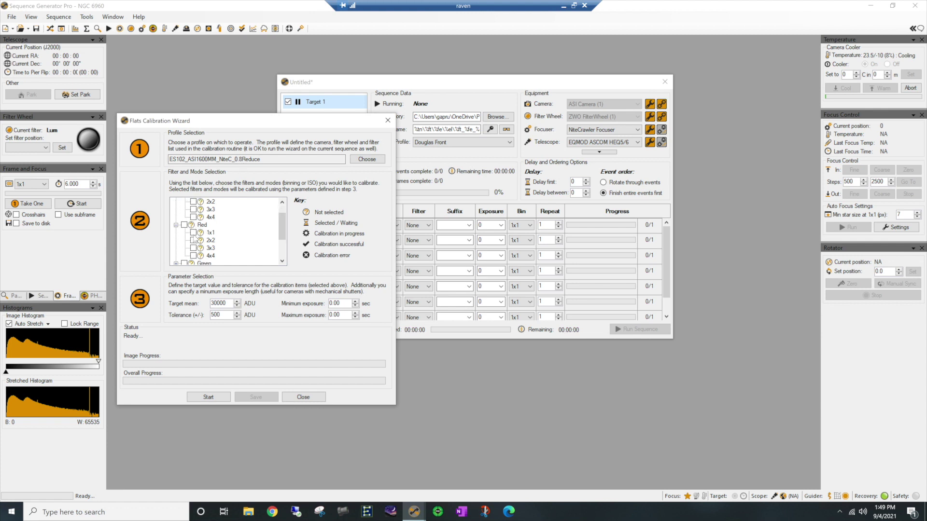
click(194, 233)
scroll(219, 246, down, 2)
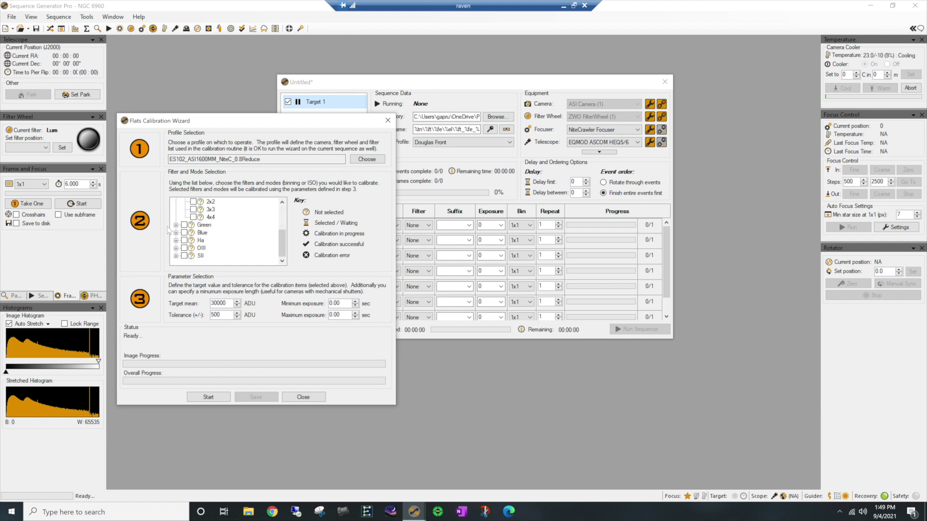
click(177, 226)
click(193, 233)
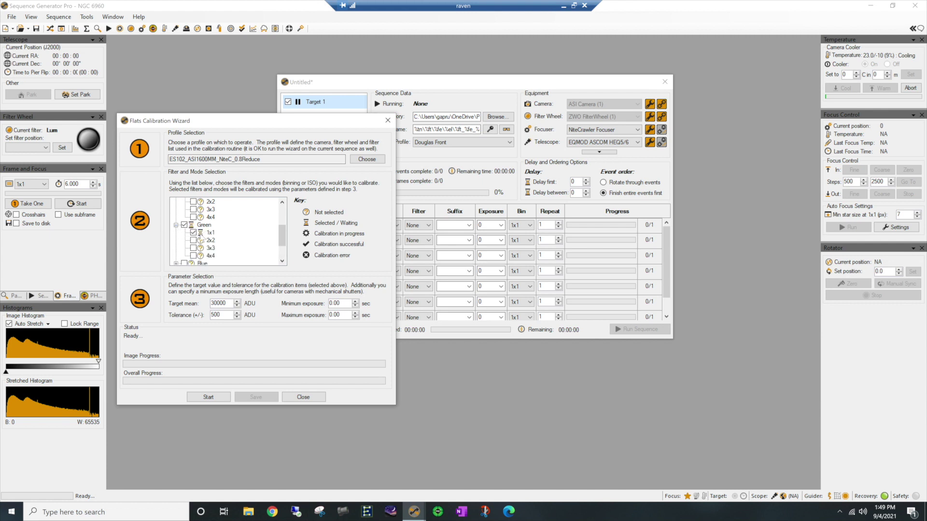
click(176, 225)
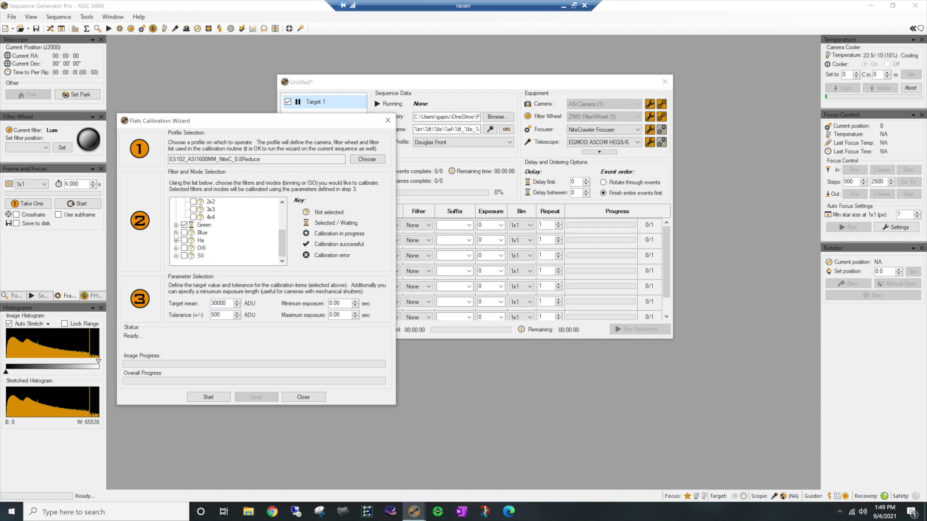
click(176, 233)
click(193, 232)
Queue the Ha, OIII and SII filters for calibration at 1x1 binning
scroll(193, 232, down, 1)
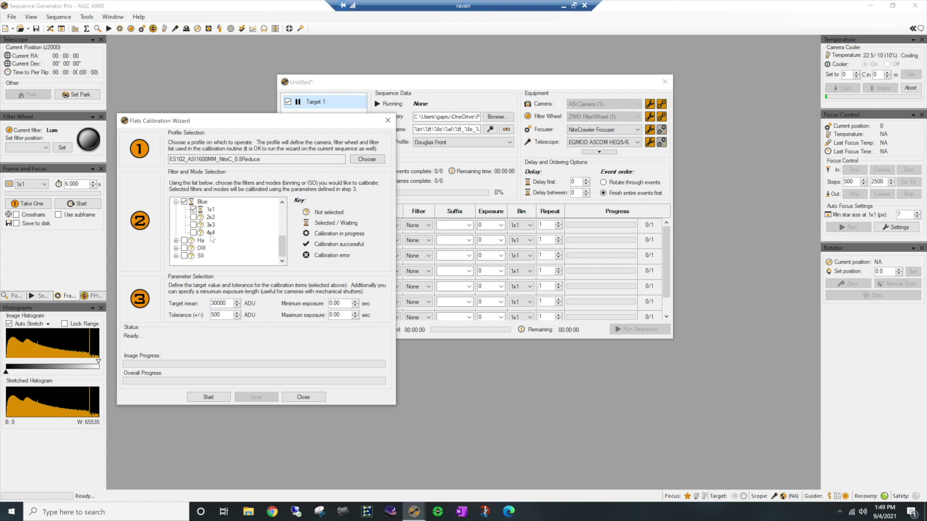
click(176, 240)
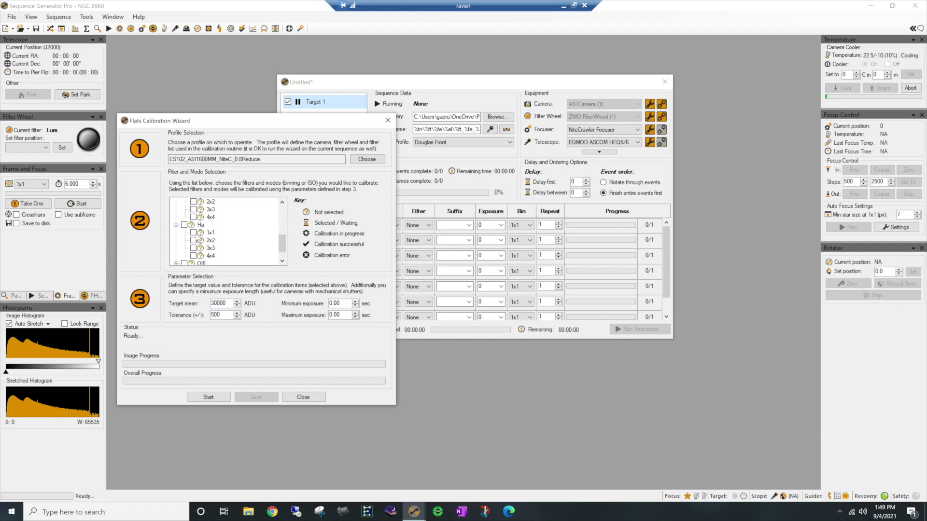
click(193, 233)
scroll(204, 236, down, 1)
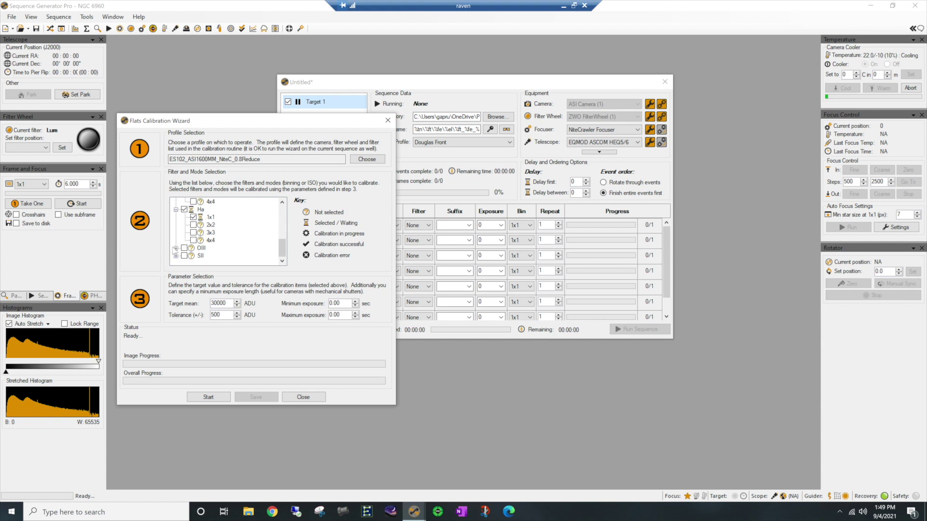
click(176, 248)
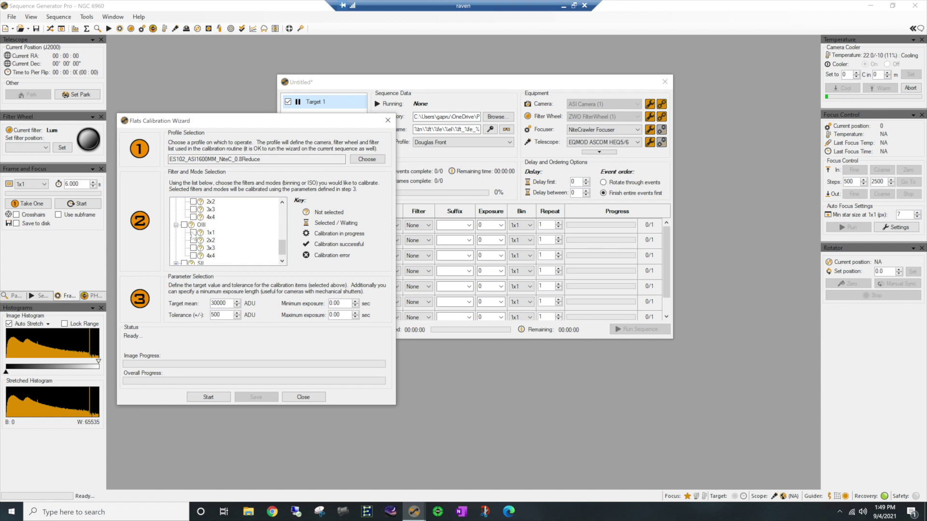
click(176, 263)
click(194, 232)
Collapse all seven filter nodes, SII back up to Lum
click(176, 225)
click(176, 218)
click(176, 210)
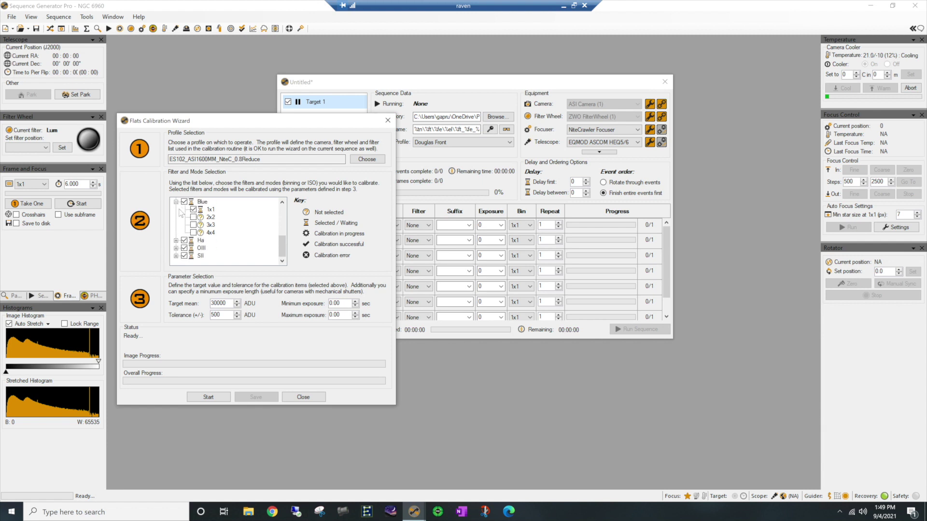
click(176, 202)
click(176, 217)
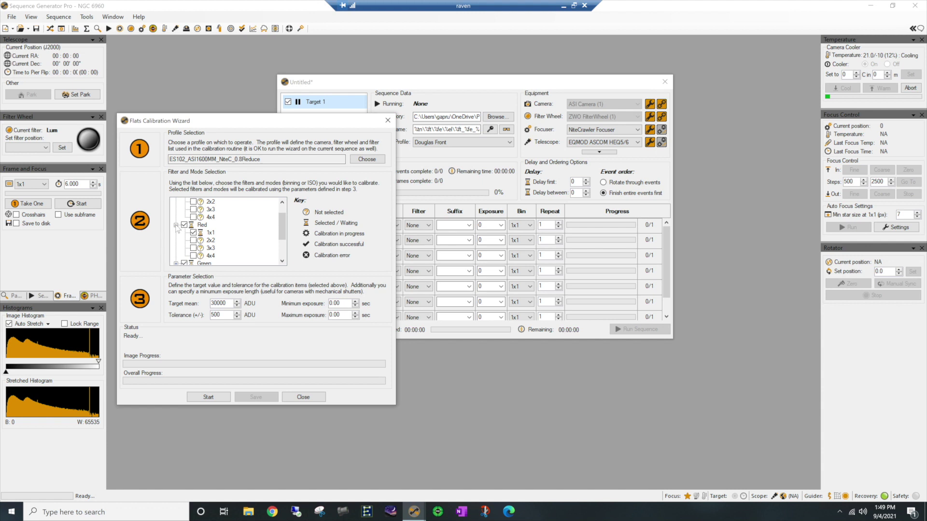
click(176, 225)
click(175, 202)
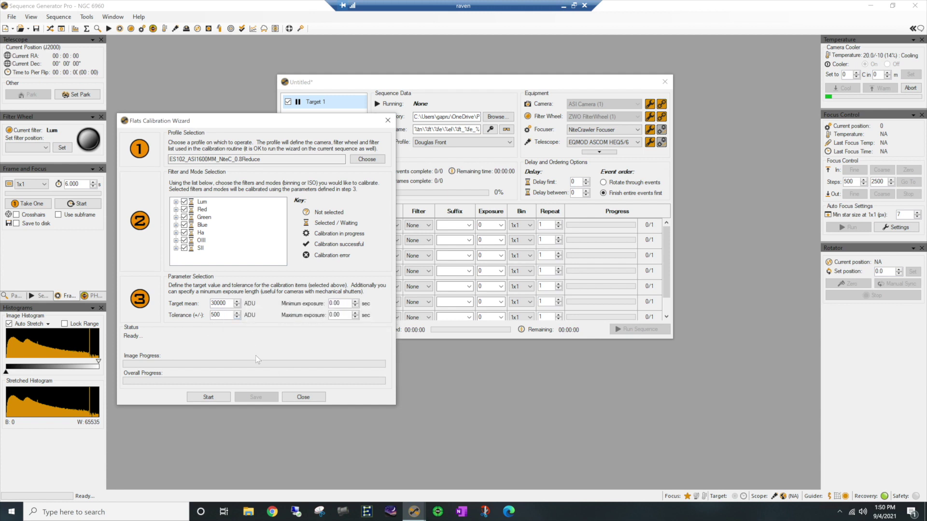
Start the flat calibration for the seven queued filters
click(208, 397)
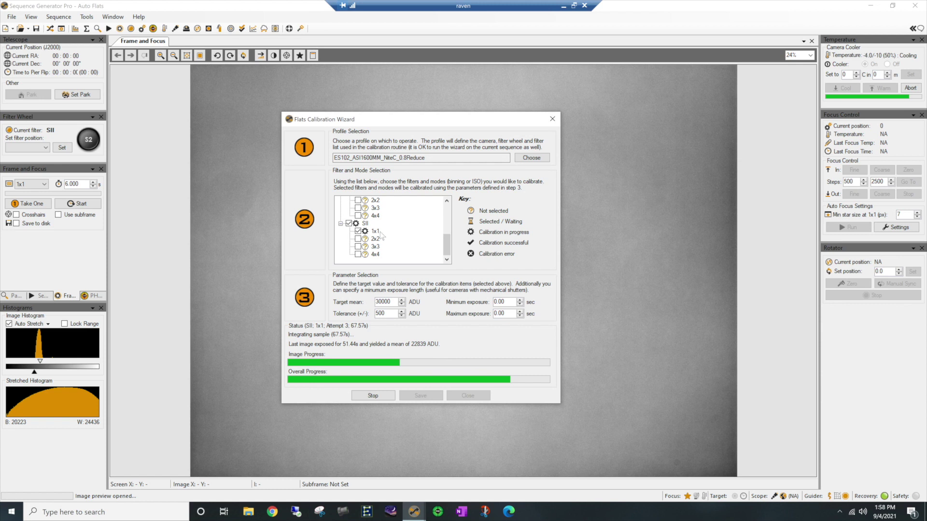
scroll(381, 237, up, 2)
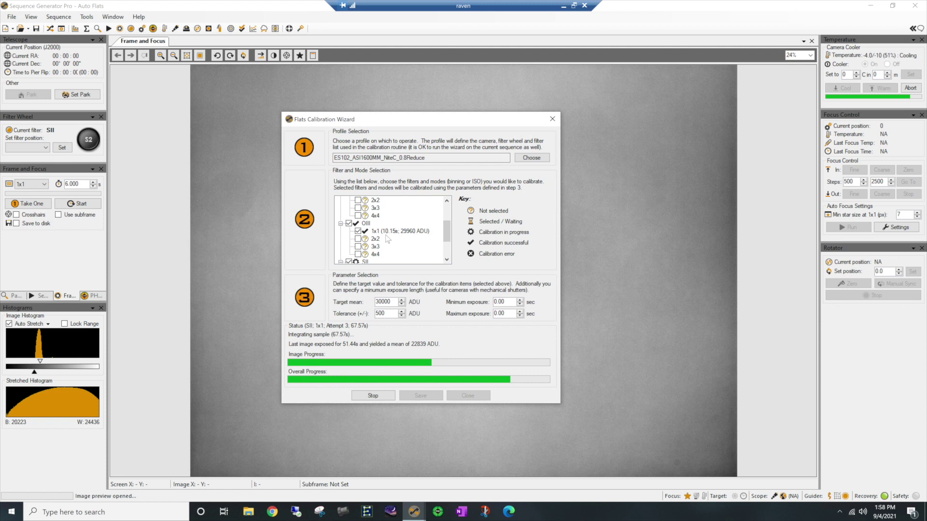
scroll(397, 243, up, 2)
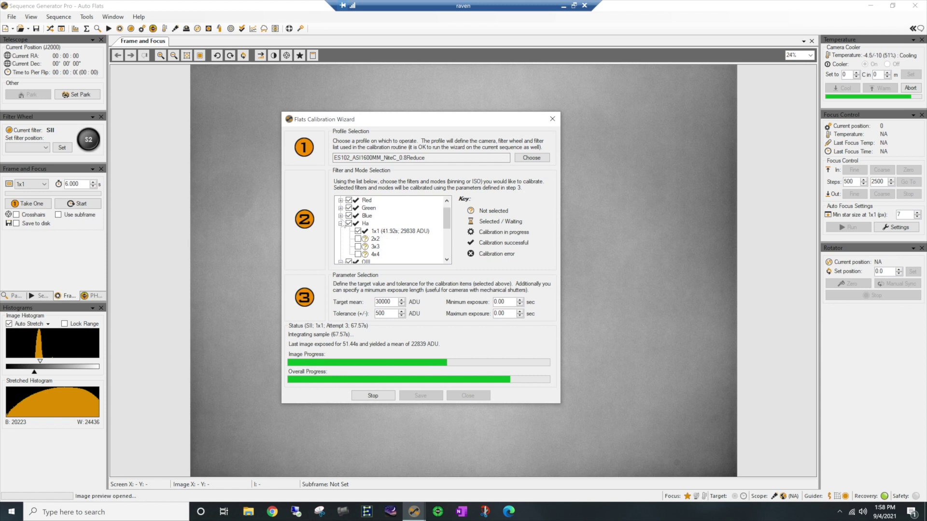
Inspect the Blue, Green, Red and Lum 1x1 exposure and ADU results
click(340, 215)
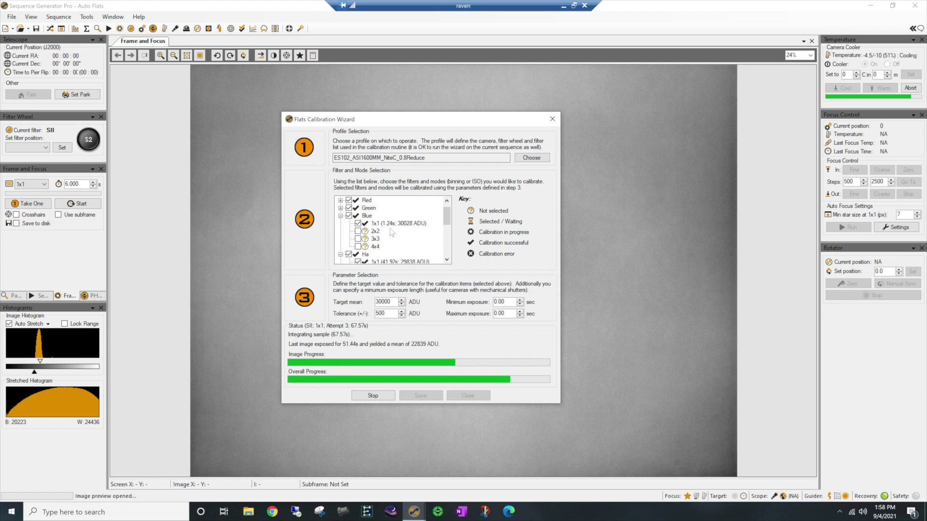
click(340, 208)
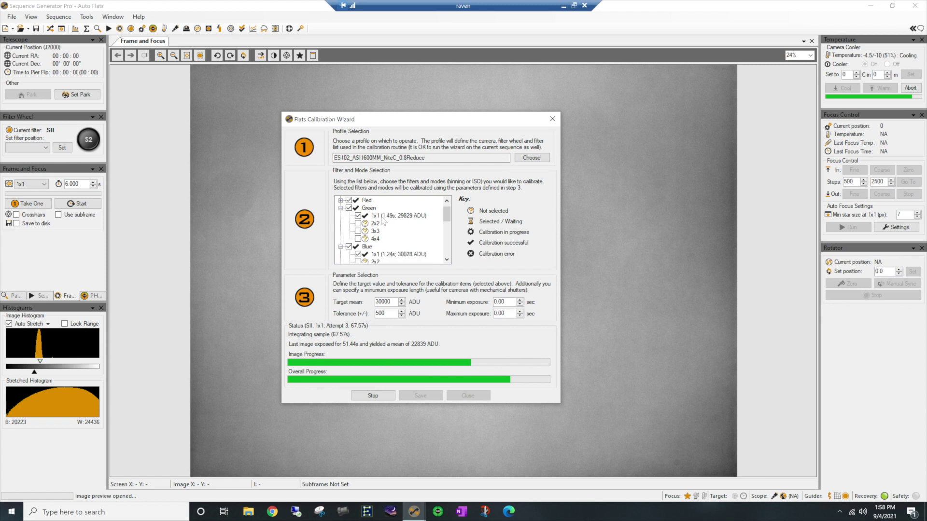
click(340, 200)
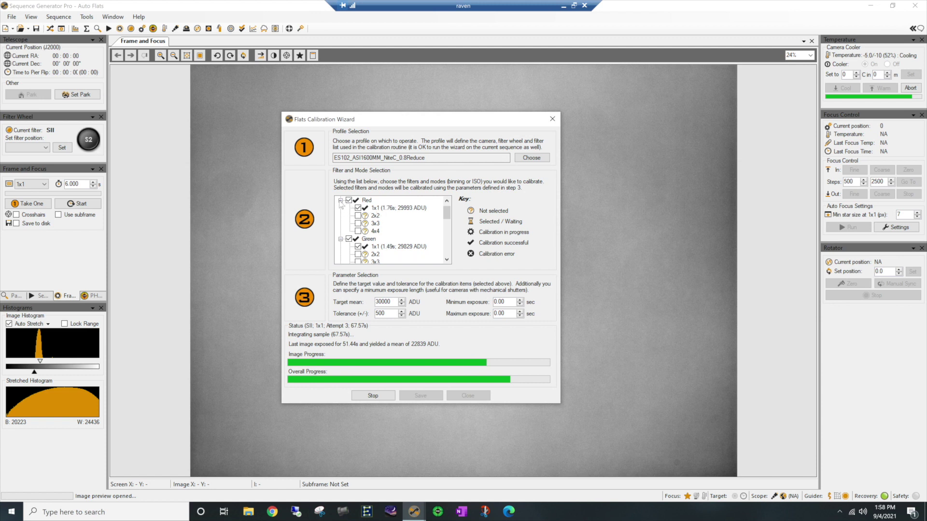
click(340, 200)
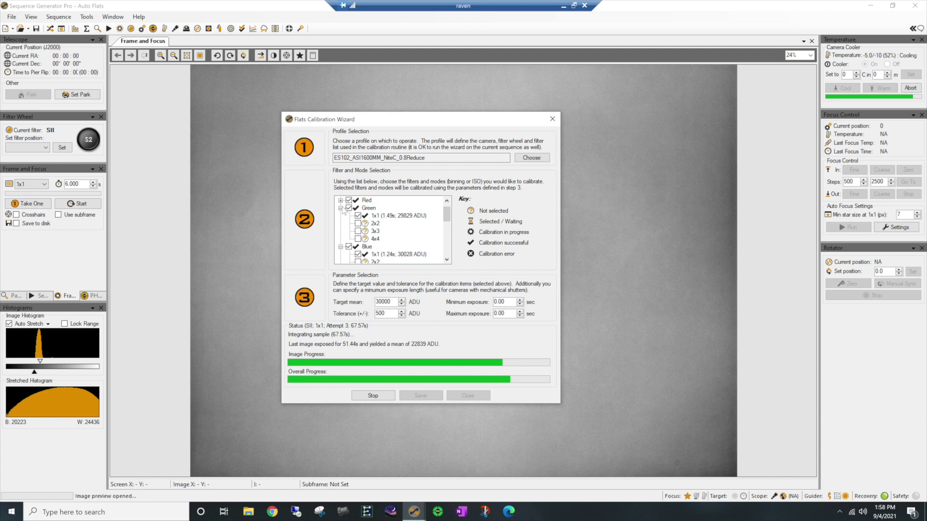
scroll(345, 210, up, 1)
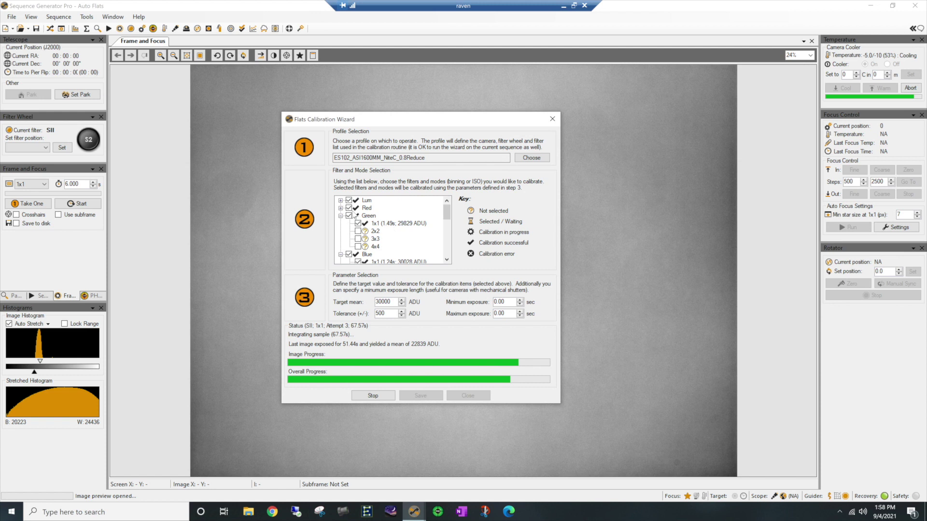
click(340, 200)
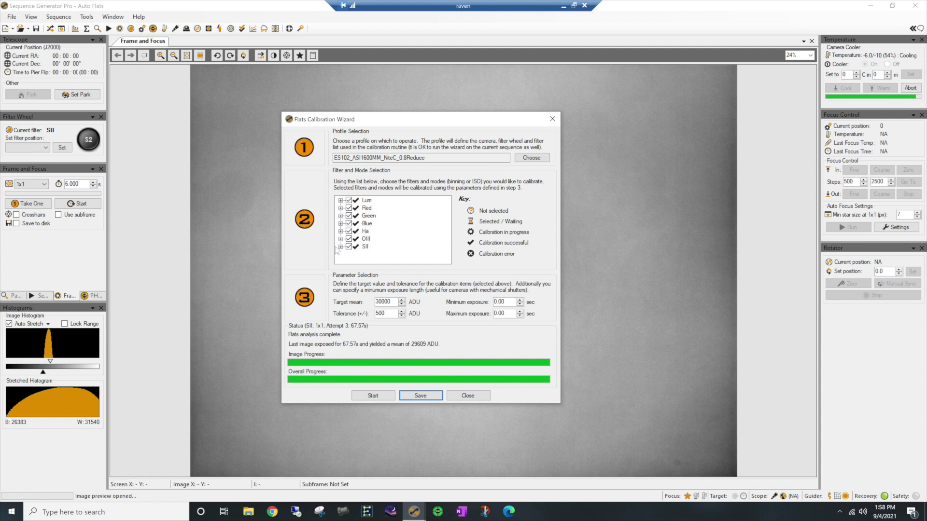
Expand the SII filter's calibration results
click(340, 247)
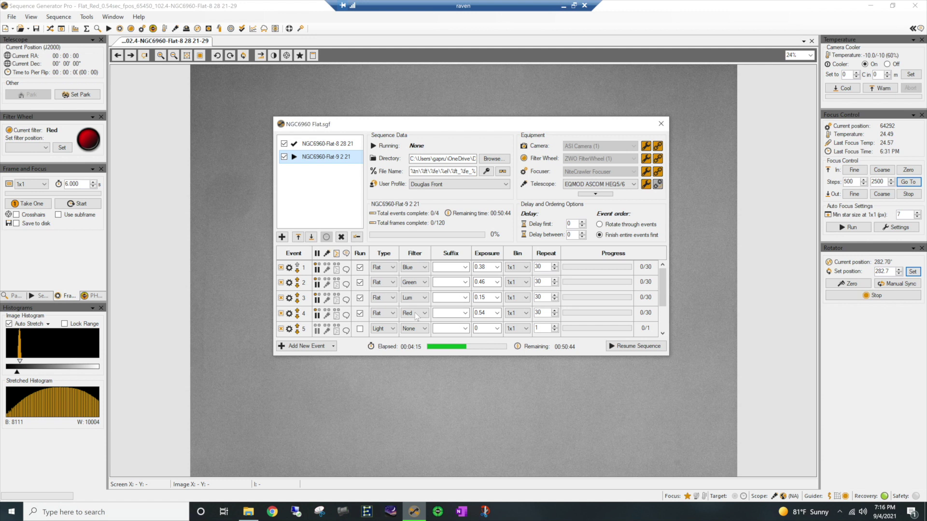
Preview the saved-file path for Event 1's flat frames
click(502, 172)
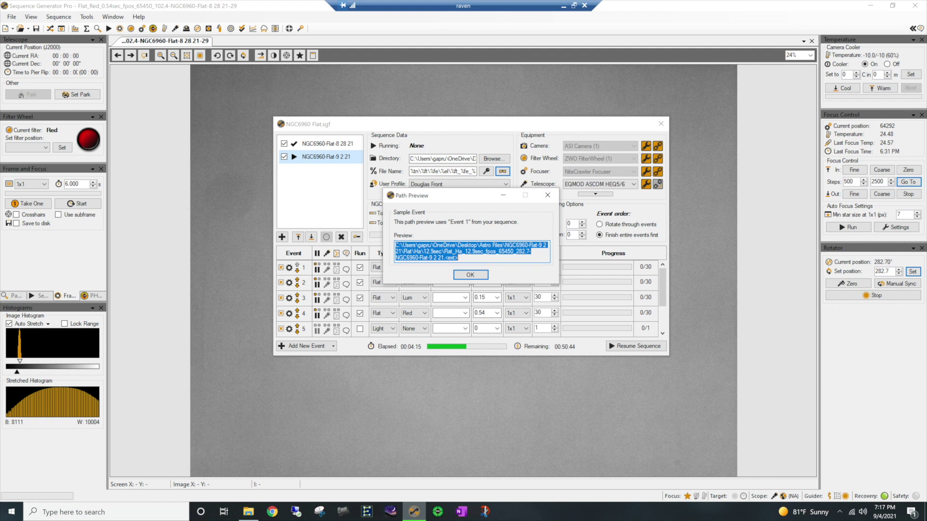
Dismiss the Path Preview to return to the NGC6960 Flat sequence
click(480, 278)
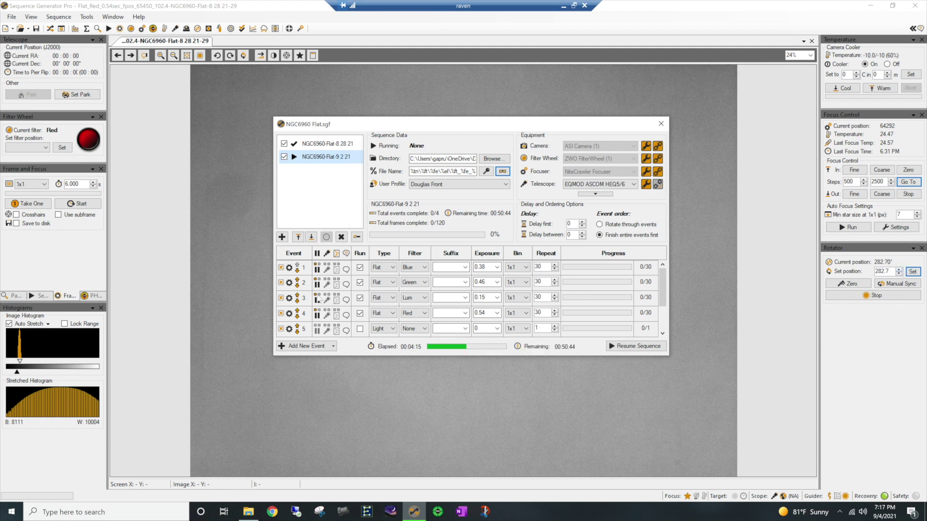
Set a sequence pause on Event 1 and start running the NGC6960 flat sequence
click(317, 269)
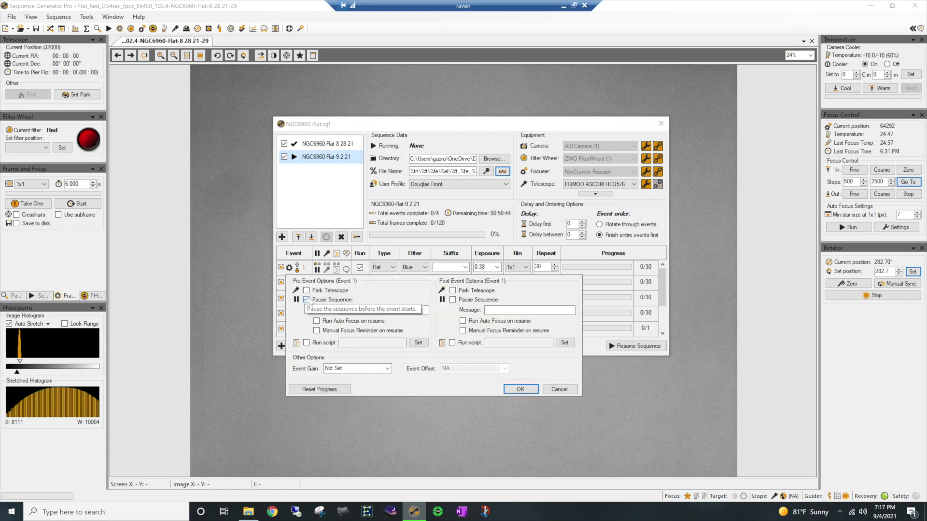
click(520, 389)
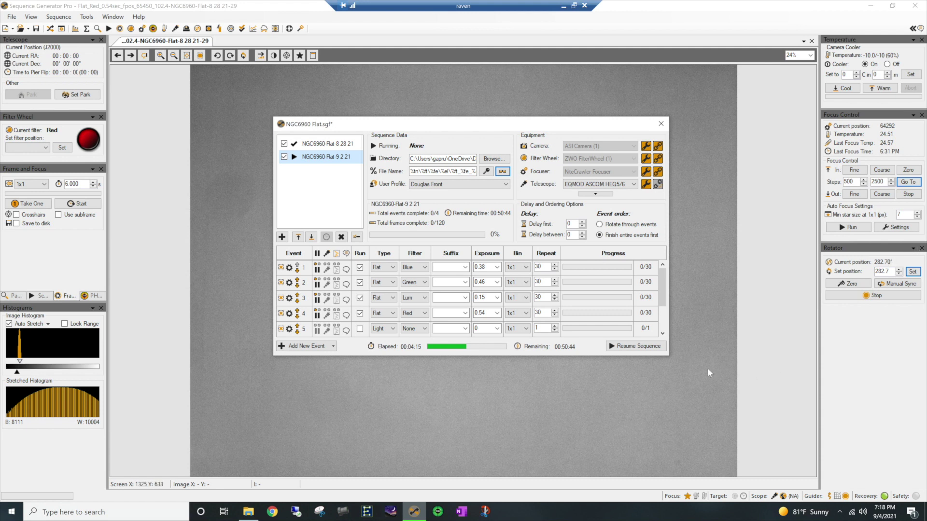
click(635, 346)
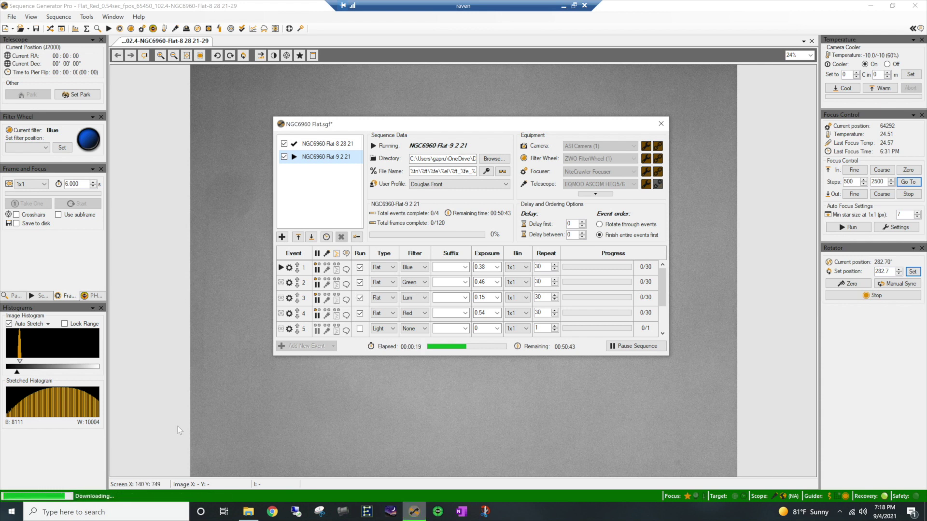
Close the sequence window to view the Blue flat frame, then reopen it
click(661, 124)
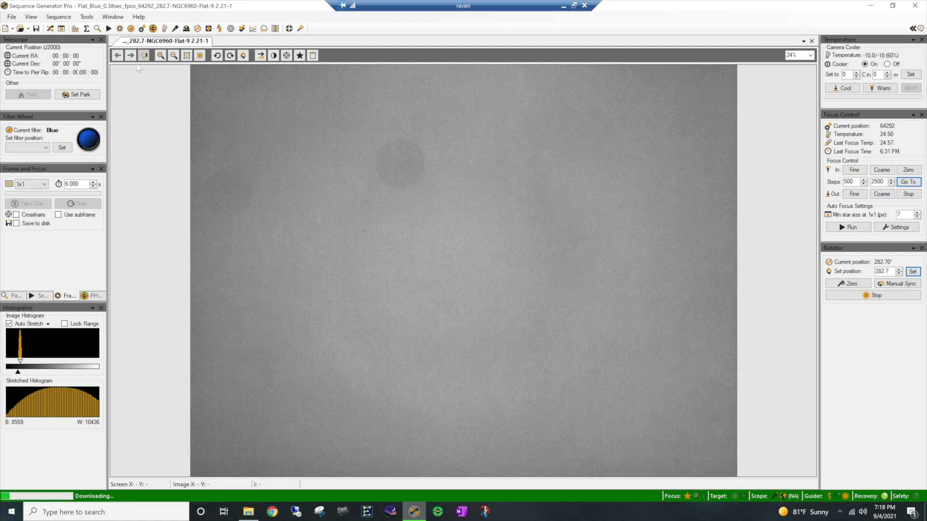
click(62, 28)
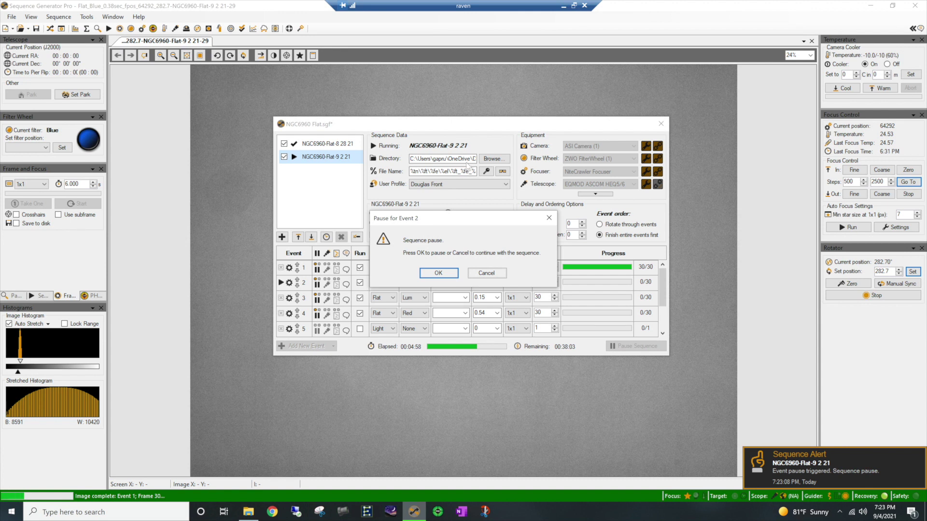
Acknowledge the pause, move the focuser to 64389, and resume with the Green flats
click(436, 274)
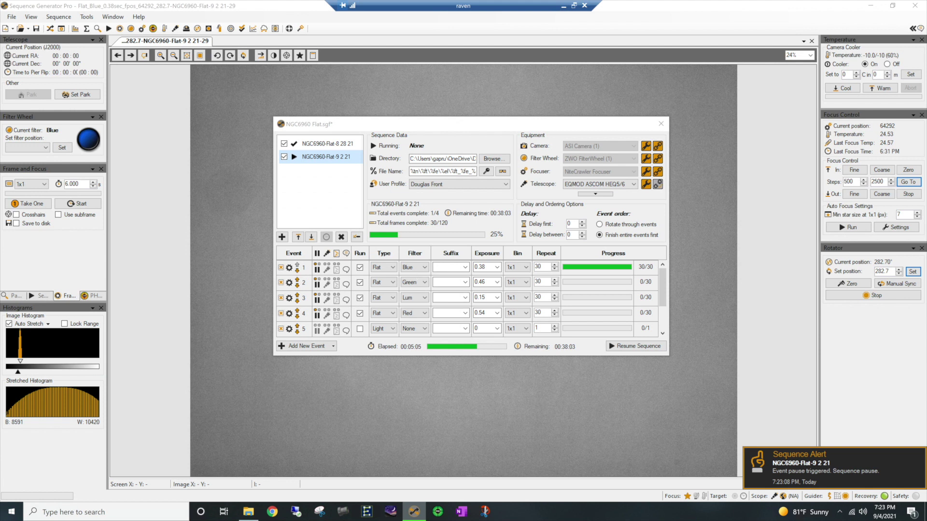
click(908, 182)
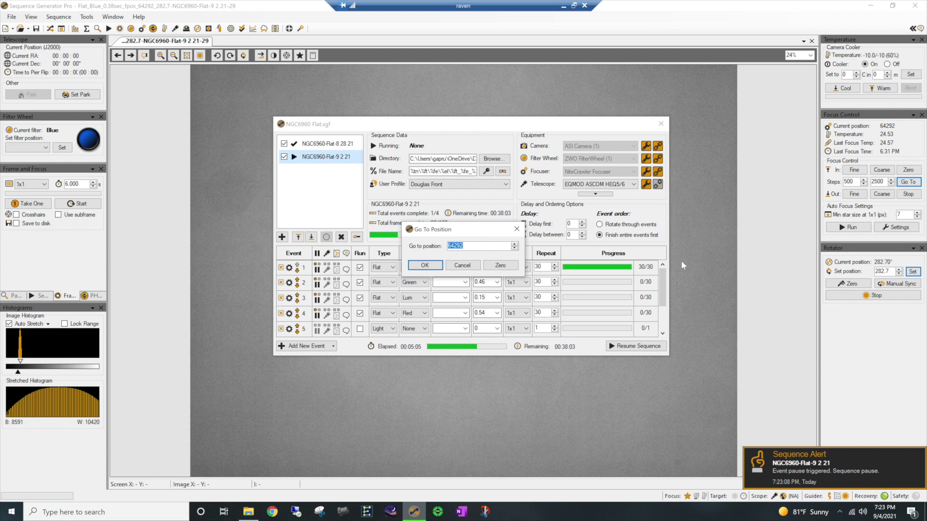
text(6)
click(417, 266)
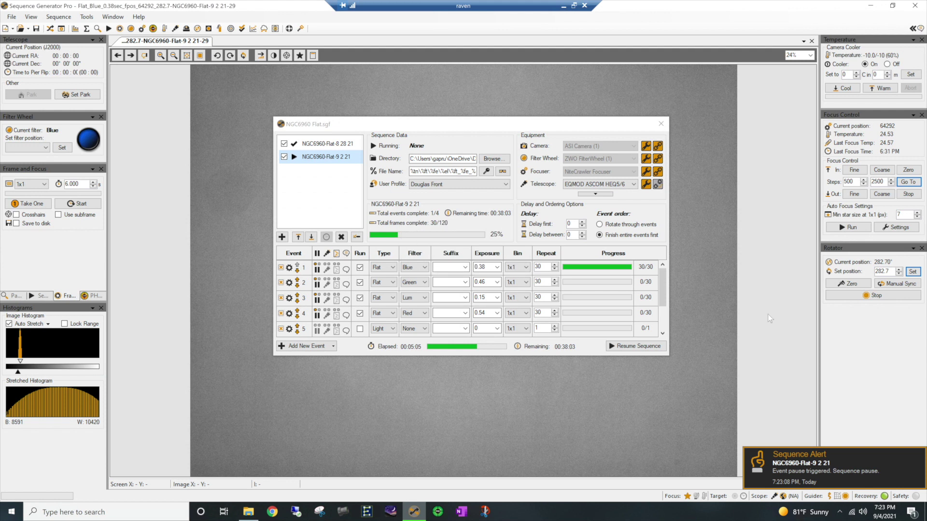
click(621, 347)
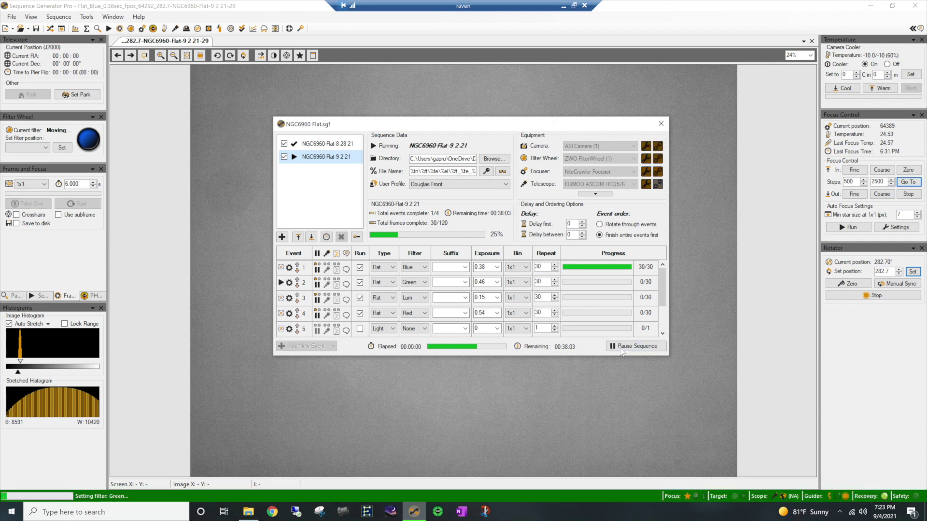